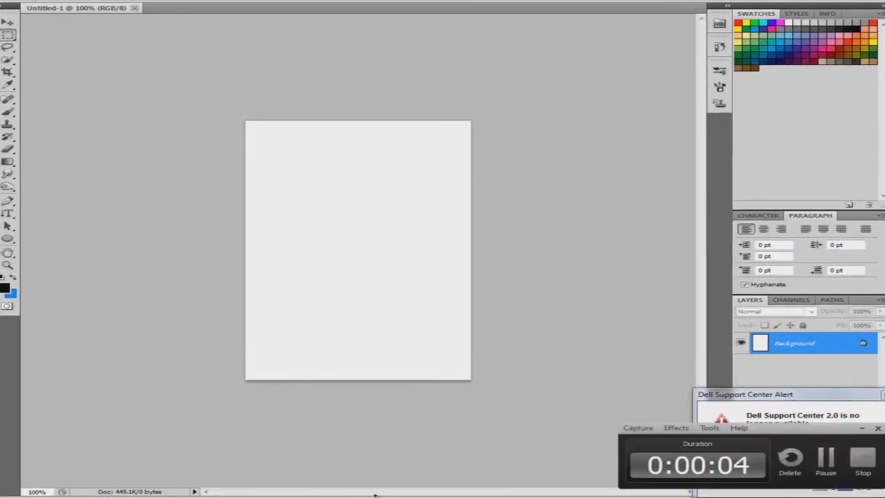
Open e5a4_bazinga_hoodie.jpg from the Desktop as its own document
key("alt+f")
key("o")
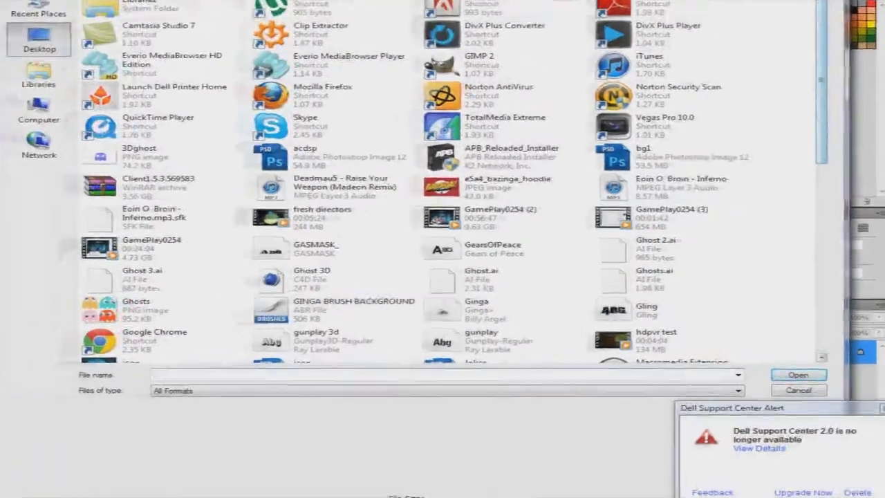
scroll(484, 180, "down", 10)
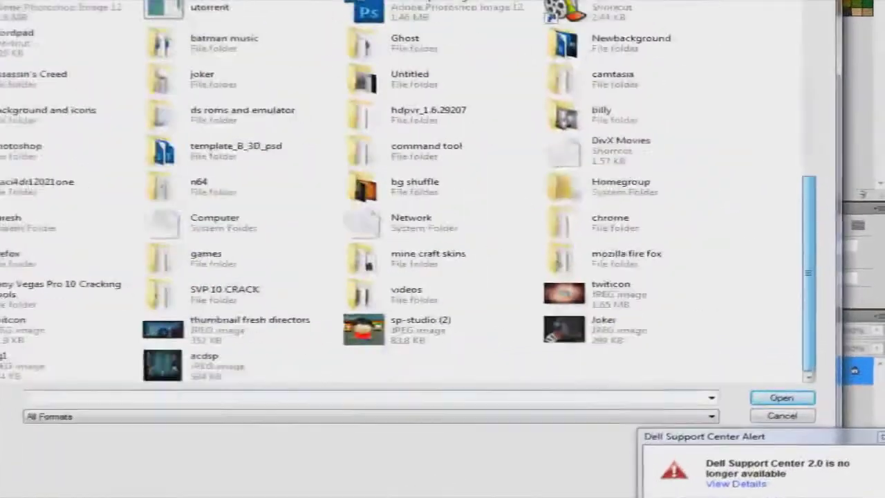
scroll(415, 207, "up", 5)
scroll(415, 207, "up", 5)
scroll(415, 208, "up", 5)
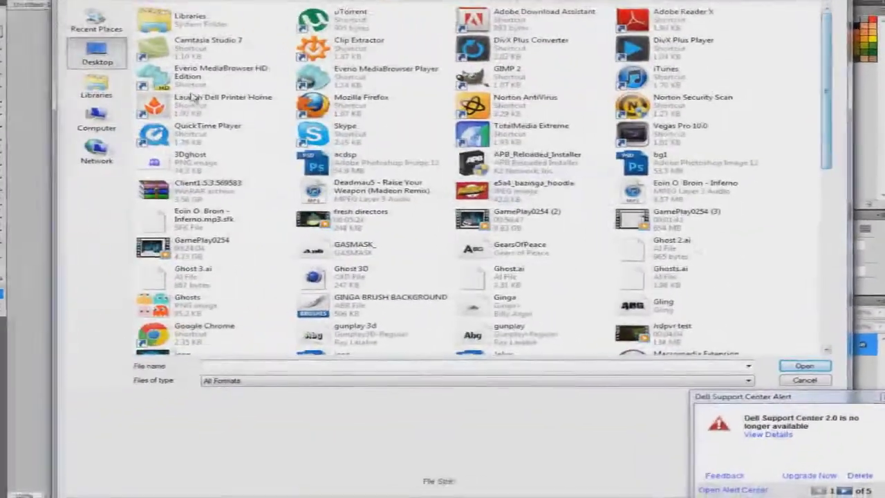
double_click(519, 184)
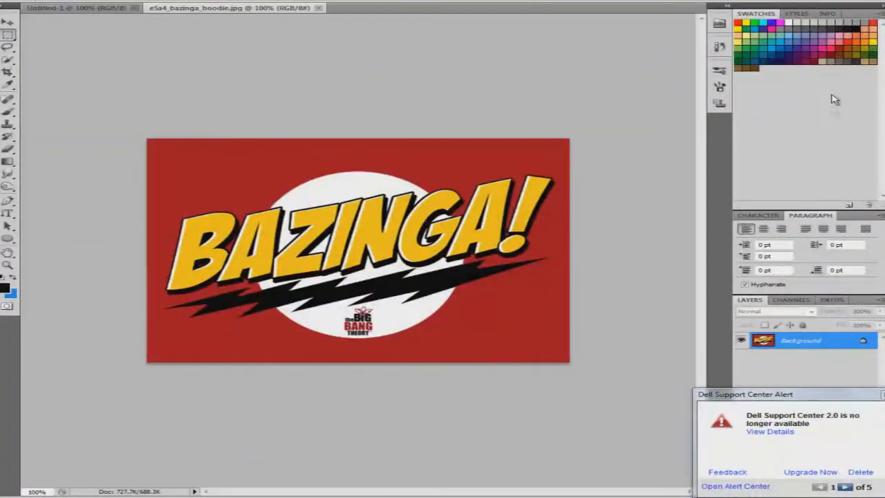
Copy the whole Bazinga image and paste it into Untitled-1 as a new layer
key("alt+s")
key("a")
key("alt+e")
key("c")
key("ctrl+Tab")
key("alt+e")
key("p")
key("Return")
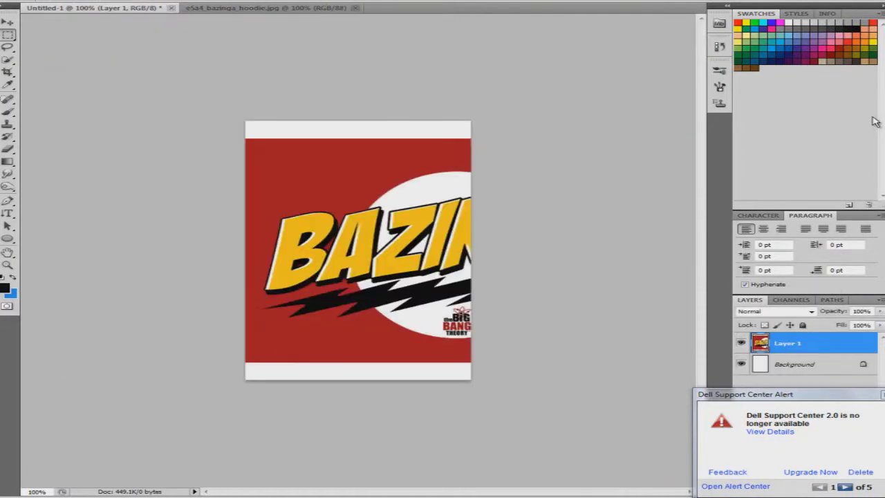
key("shift+Left")
key("shift+Left")
key("shift+Left")
key("shift+Left")
key("shift+Left")
key("shift+Left")
key("shift+Up")
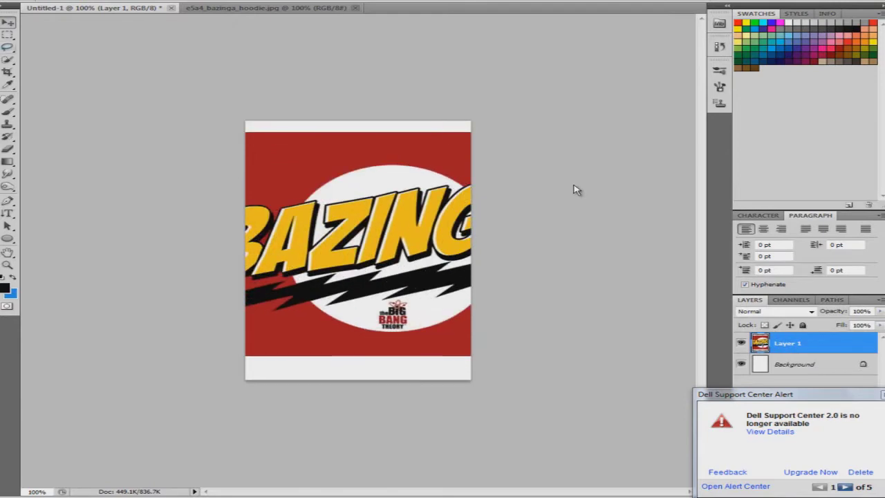
Scale the pasted logo so the whole BAZINGA! fits and fills the canvas height
key("alt+e")
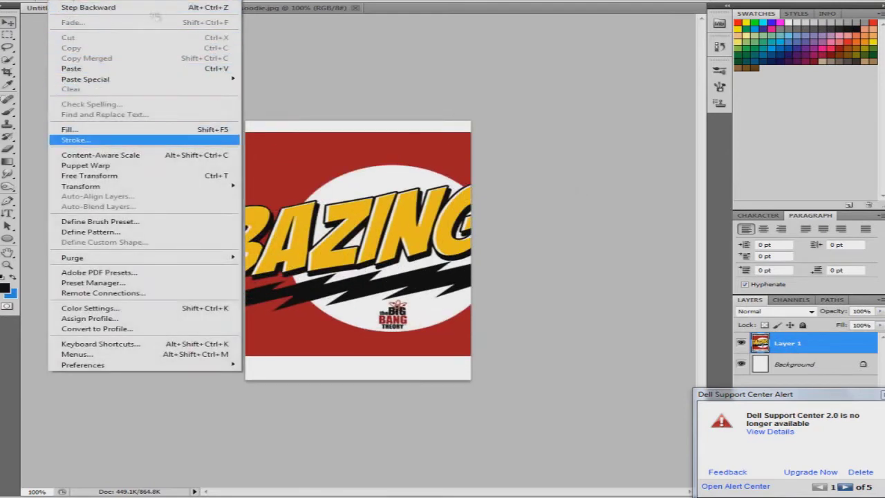
key("Down")
key("Down")
key("Down")
key("Right")
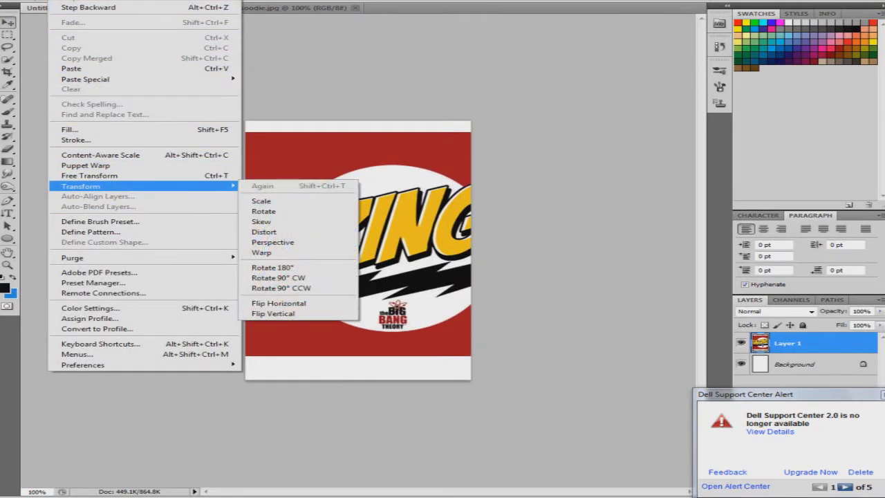
key("Return")
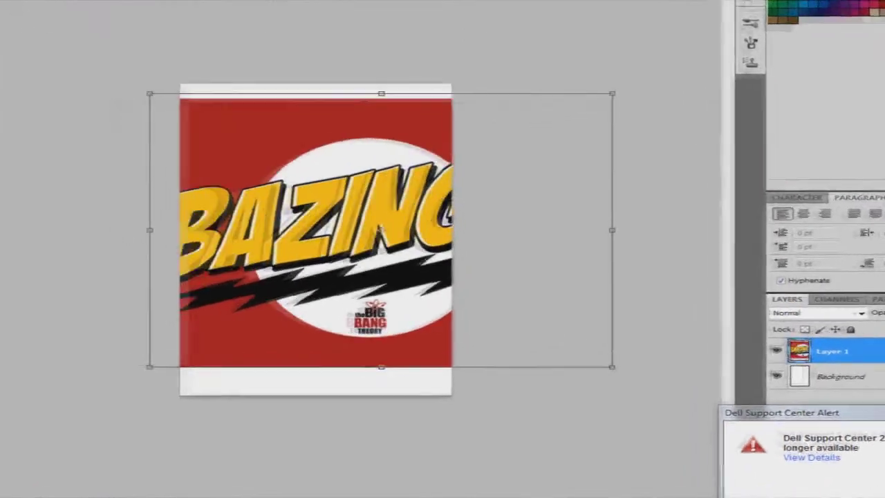
left_click_drag(615, 221, 445, 220)
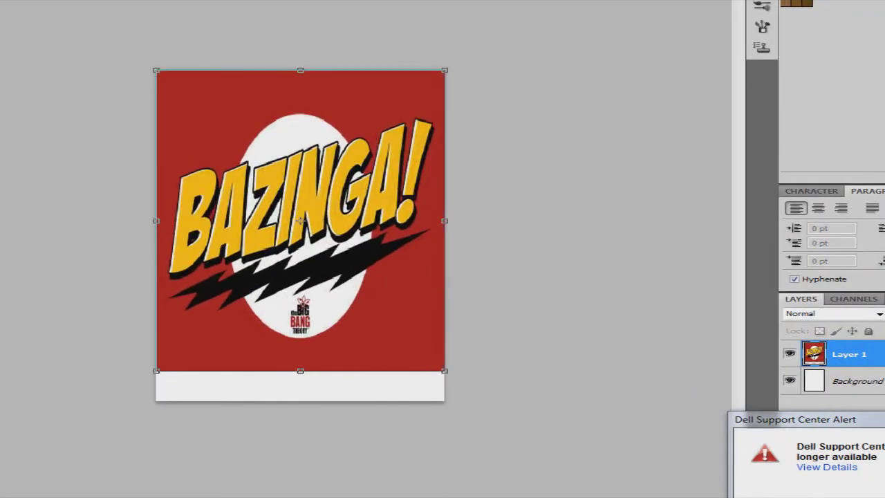
left_click_drag(300, 371, 300, 400)
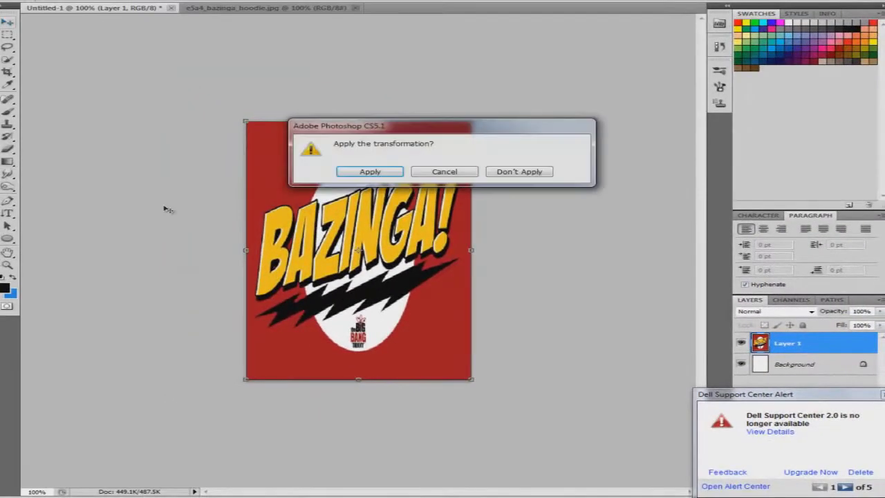
key("Return")
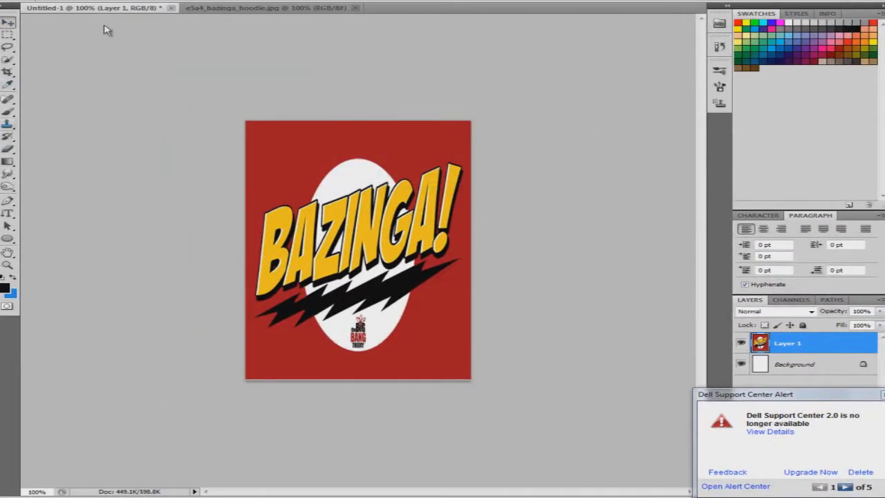
left_click(69, 2)
Use the Magic Eraser on Layer 1's red background and white oval, undoing trial erases
left_click(89, 141)
left_click(7, 148)
left_click(69, 172)
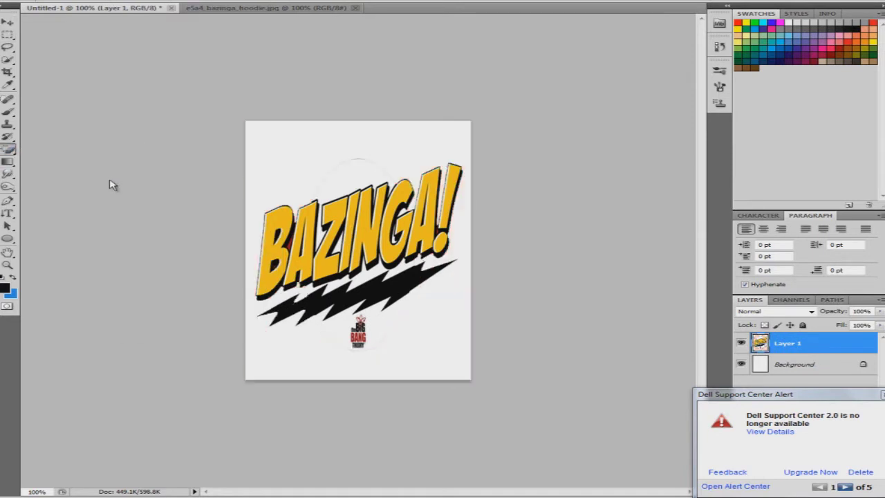
key("ctrl+z")
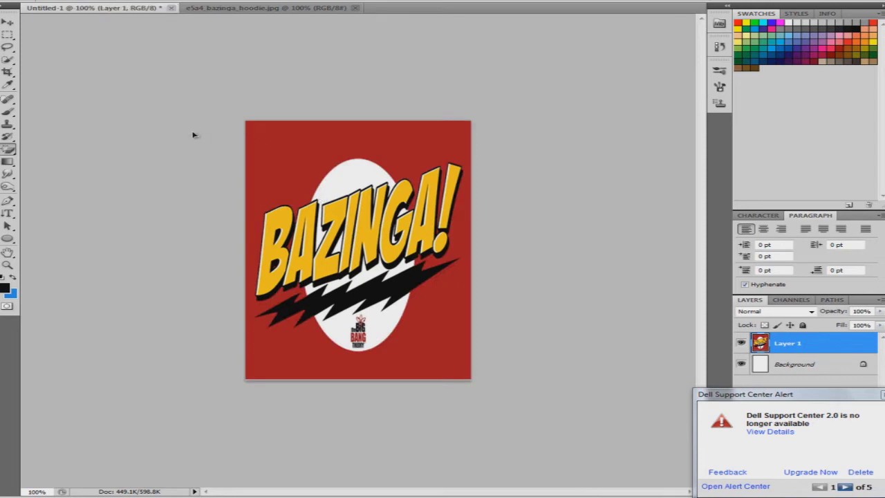
left_click(249, 123)
key("ctrl+z")
key("ctrl+z")
key("ctrl+z")
key("ctrl+z")
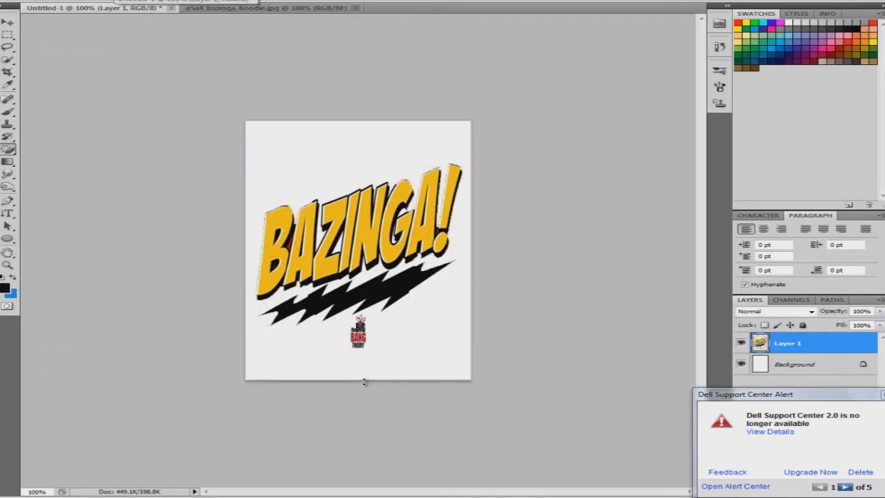
key("ctrl+z")
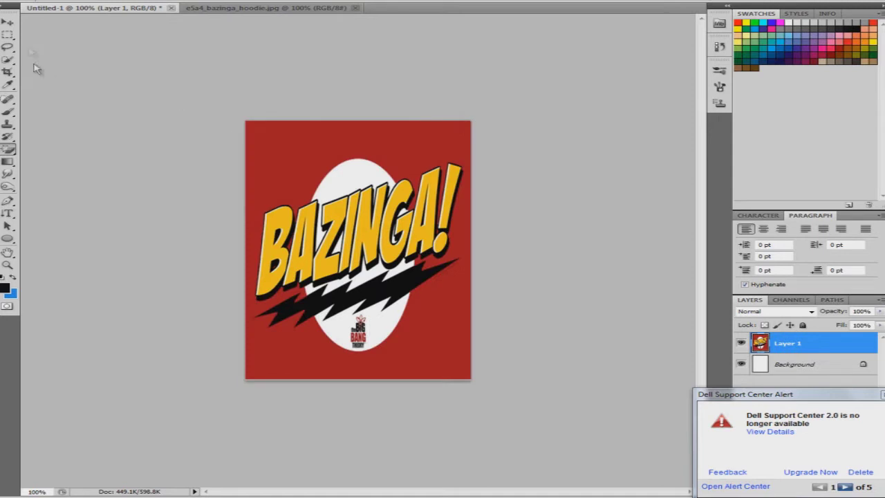
key("ctrl+z")
key("ctrl+z")
key("ctrl+z")
key("ctrl+z")
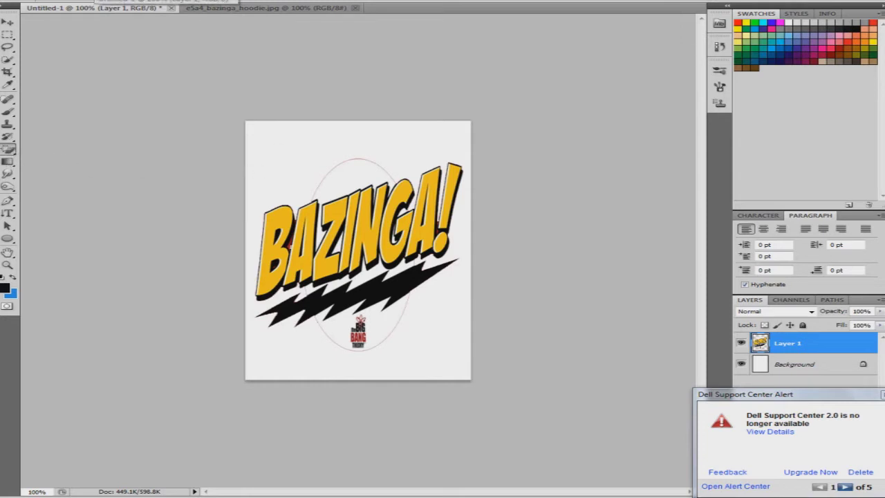
left_click(55, 0)
left_click(91, 5)
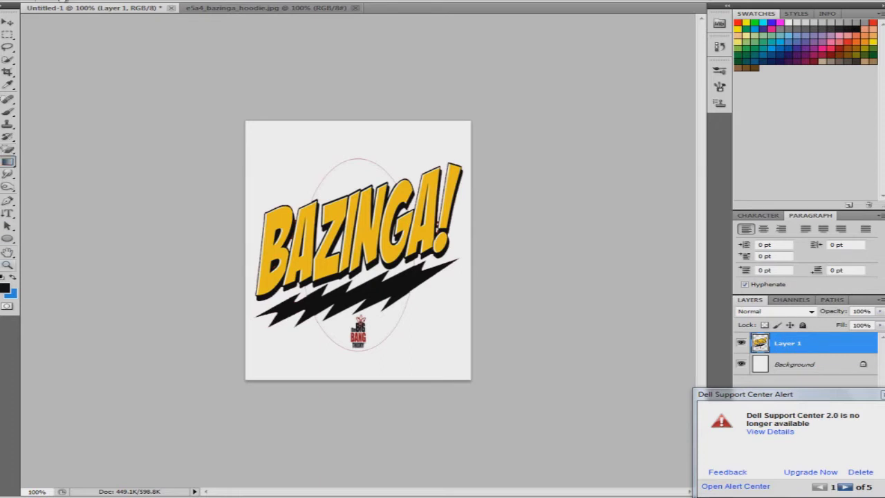
Set the foreground colour to red (255) and the background colour to orange
left_click(5, 287)
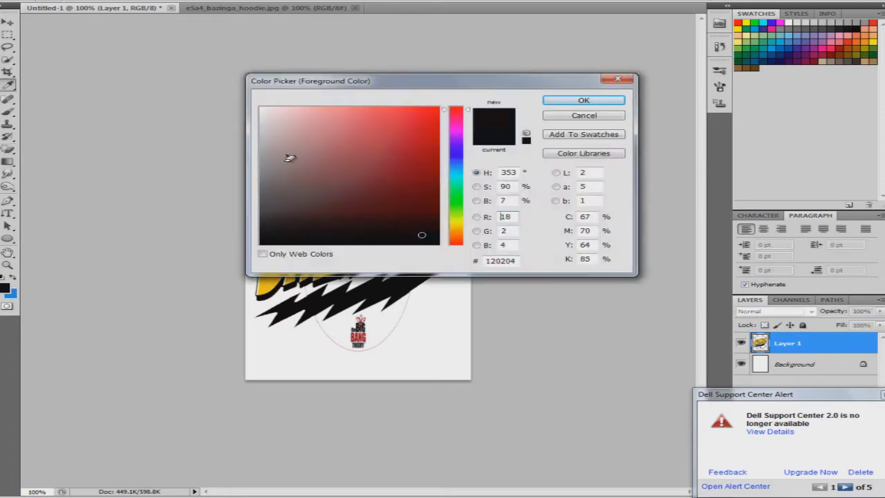
key("Escape")
left_click(5, 288)
type("255")
key("Return")
left_click(10, 293)
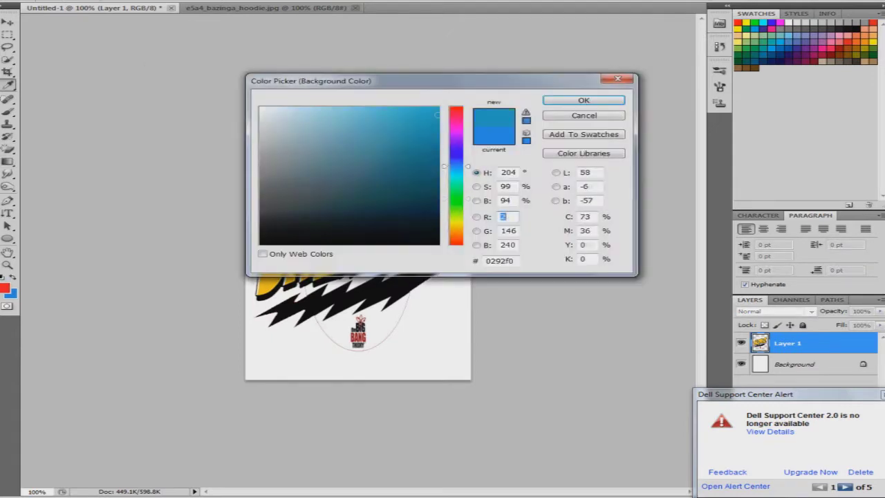
left_click_drag(456, 166, 456, 233)
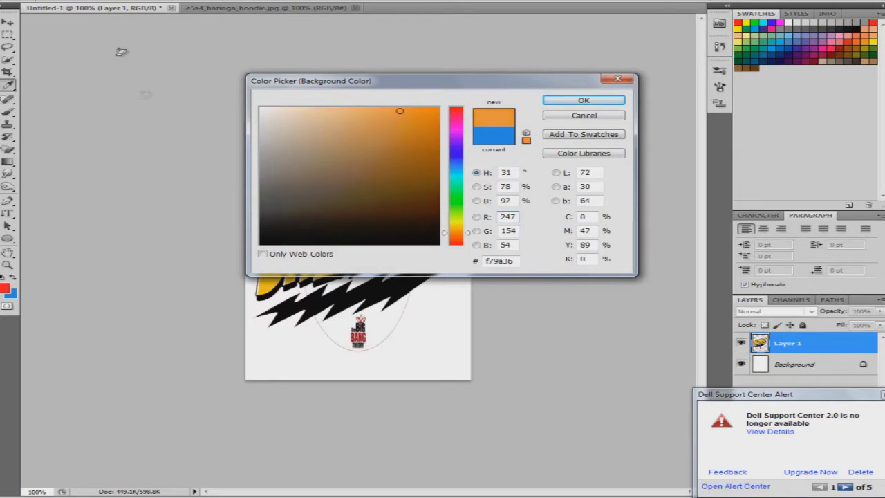
key("Return")
Drag a vertical red-to-orange gradient down the Background layer
key("g")
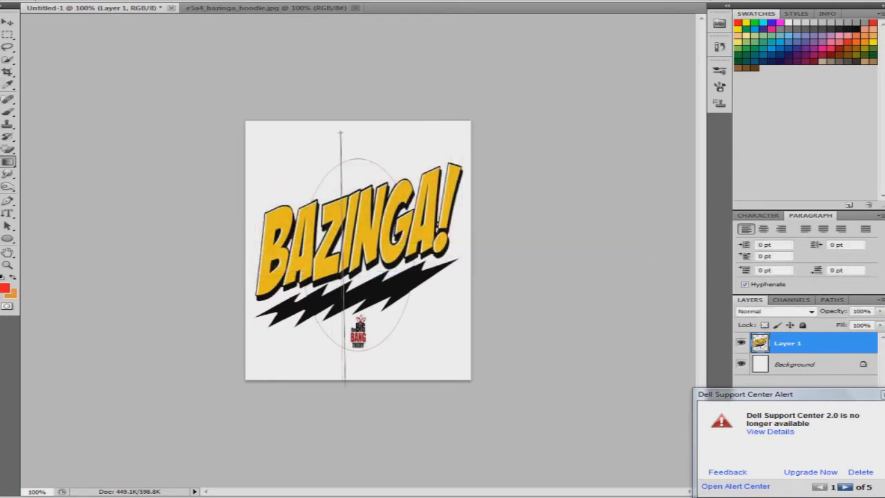
left_click_drag(339, 131, 346, 384)
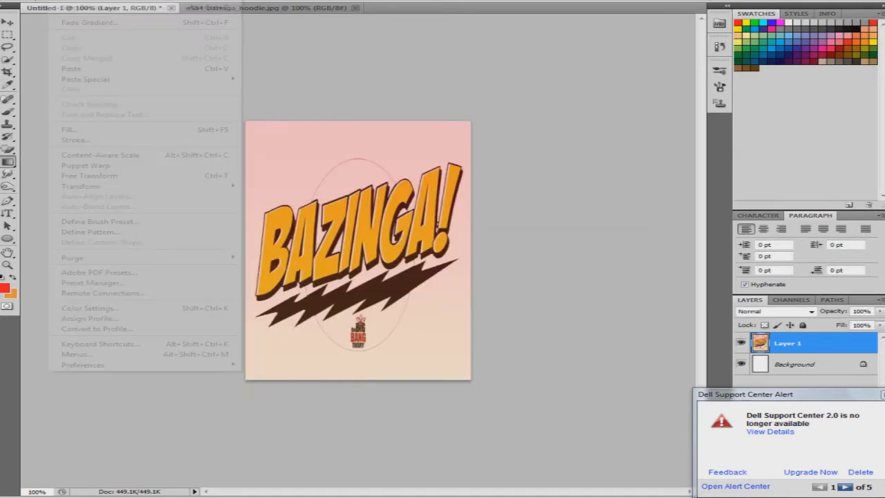
left_click_drag(358, 111, 357, 388)
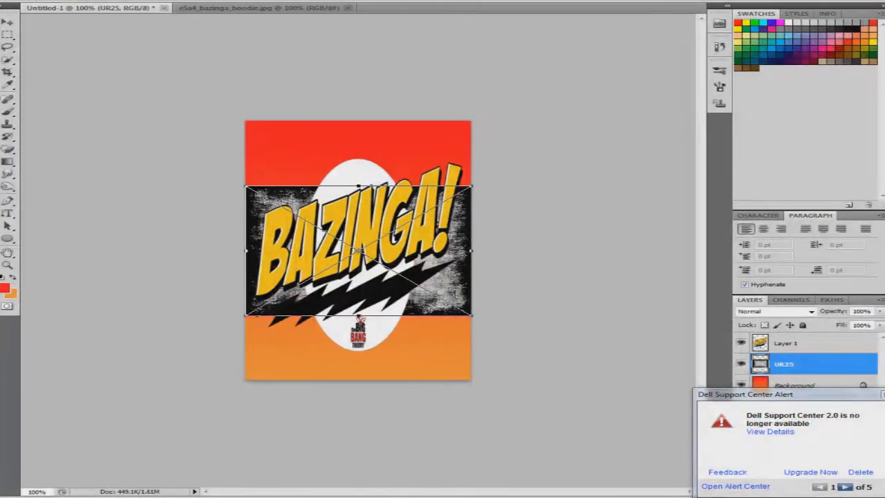
Stretch and commit the UR25 texture, then load Layer 1's outline as a selection
left_click_drag(358, 187, 358, 159)
key("v")
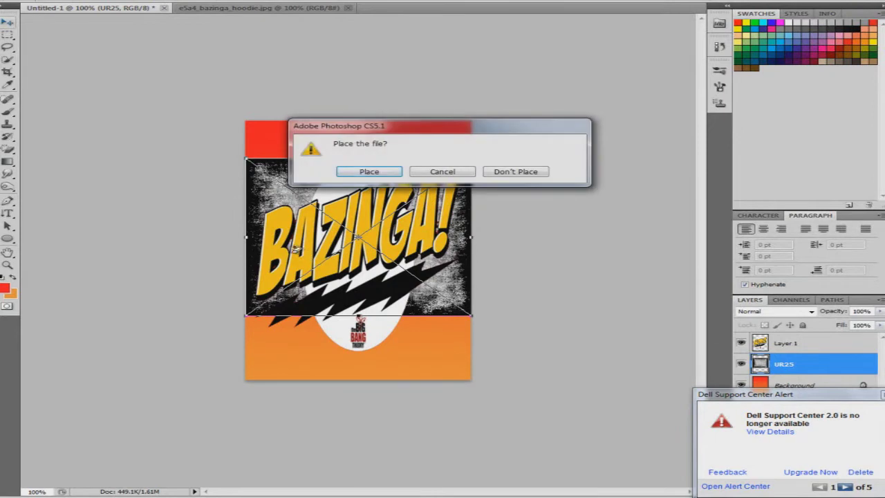
key("Return")
right_click(785, 343)
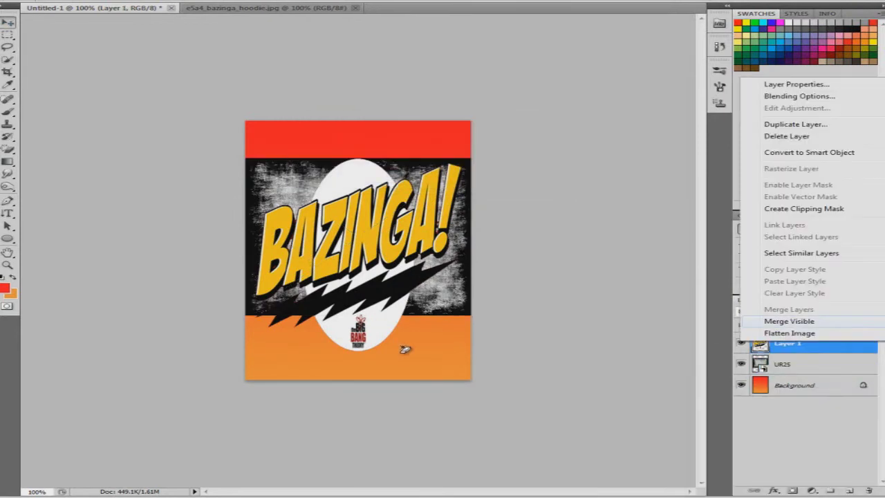
left_click(443, 238)
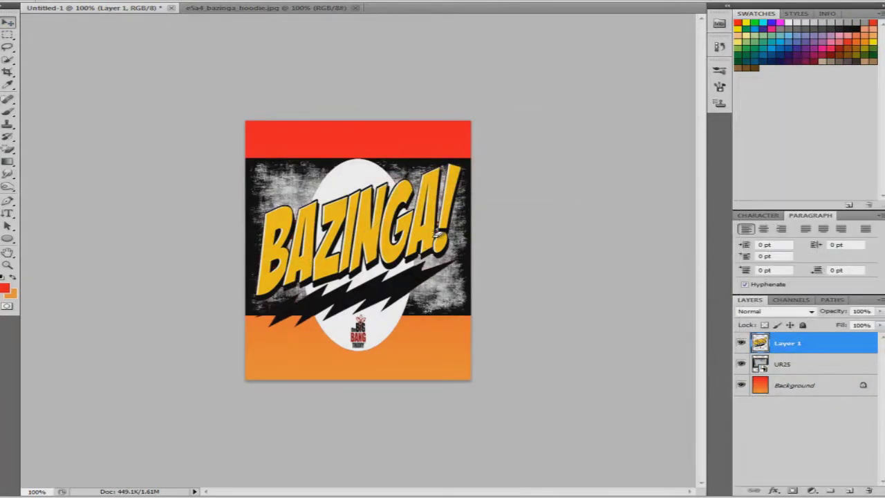
left_click(186, 0)
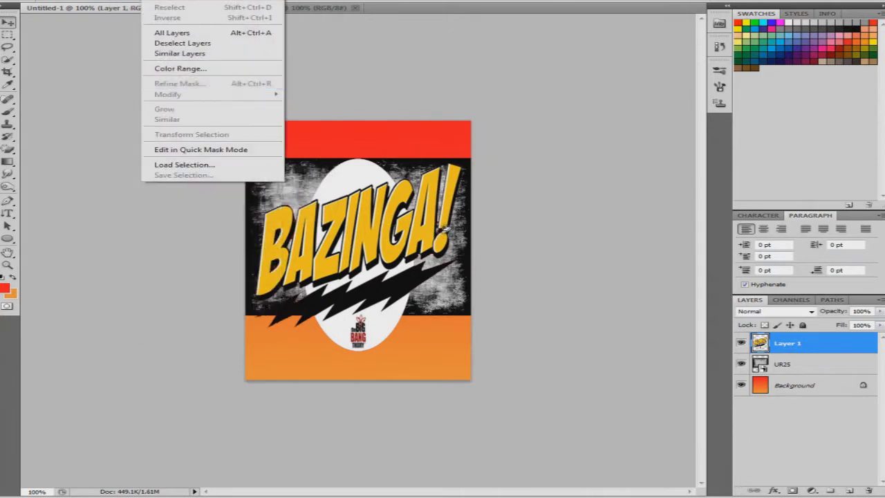
left_click(183, 165)
key("Return")
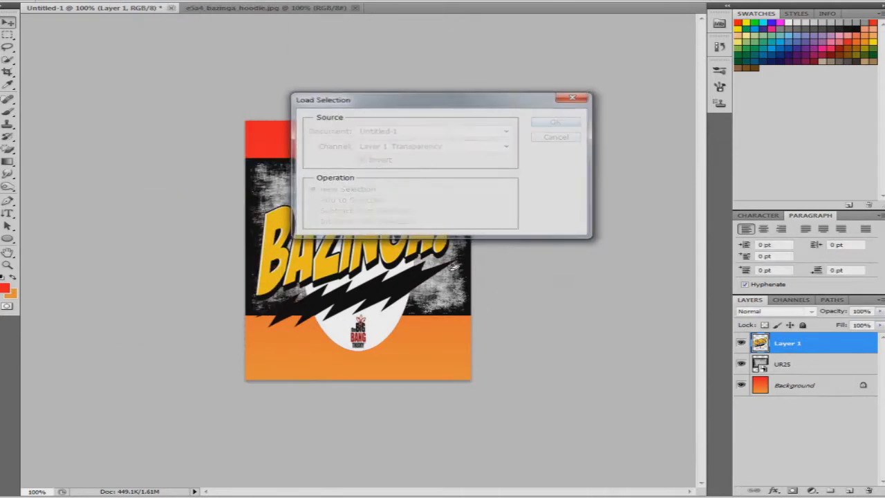
Move the UR25 grunge texture layer above the logo layer
key("alt+bracketleft")
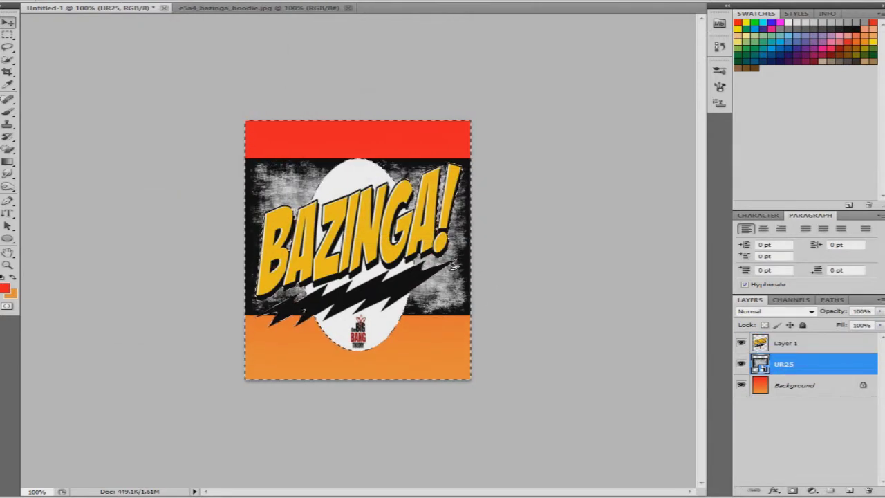
key("Delete")
key("Return")
key("e")
left_click(254, 155)
key("Escape")
key("ctrl+bracketright")
Try Overlay, Multiply and Lighten on the UR25 texture, settling on Overlay
key("alt+Down")
key("Up")
key("Up")
key("Up")
key("Return")
key("alt+Down")
key("Up")
key("Up")
key("Up")
key("Return")
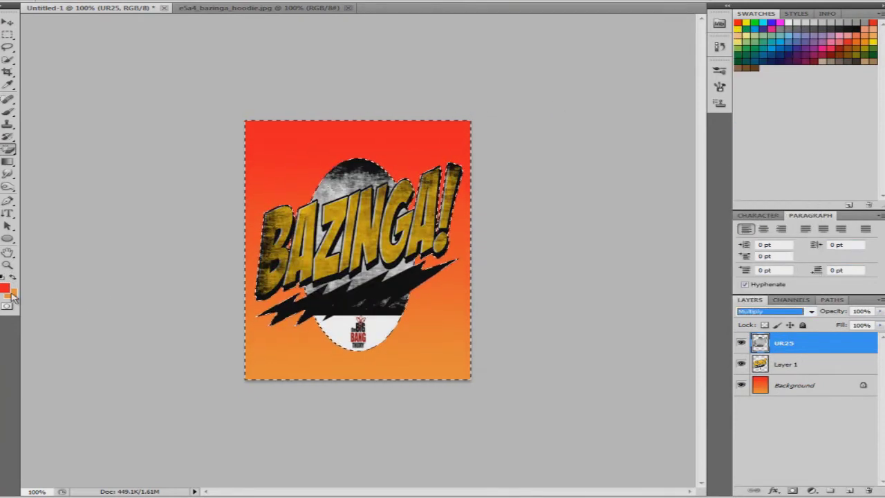
key("alt+Down")
key("Down")
key("Down")
key("Down")
key("Return")
key("alt+Down")
key("Up")
key("Up")
key("Up")
key("Down")
key("Down")
key("Down")
key("Return")
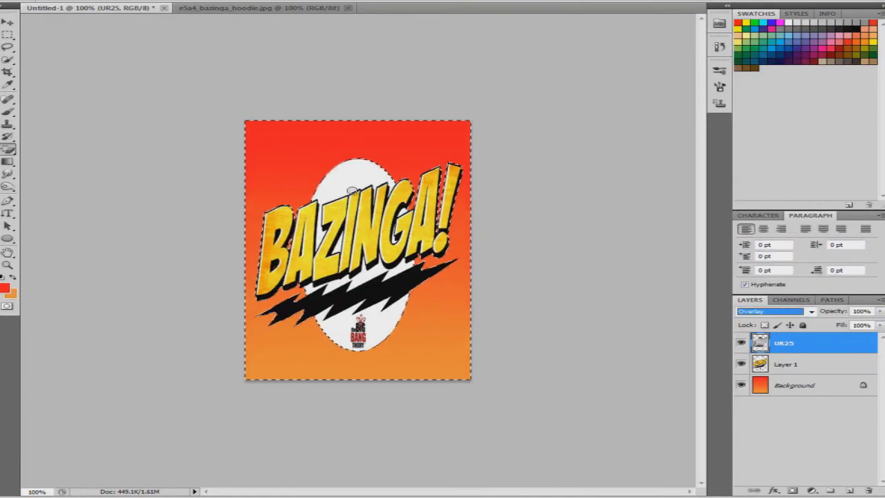
Clear the selection and bring the texture folder window forward
key("alt+s")
key("Return")
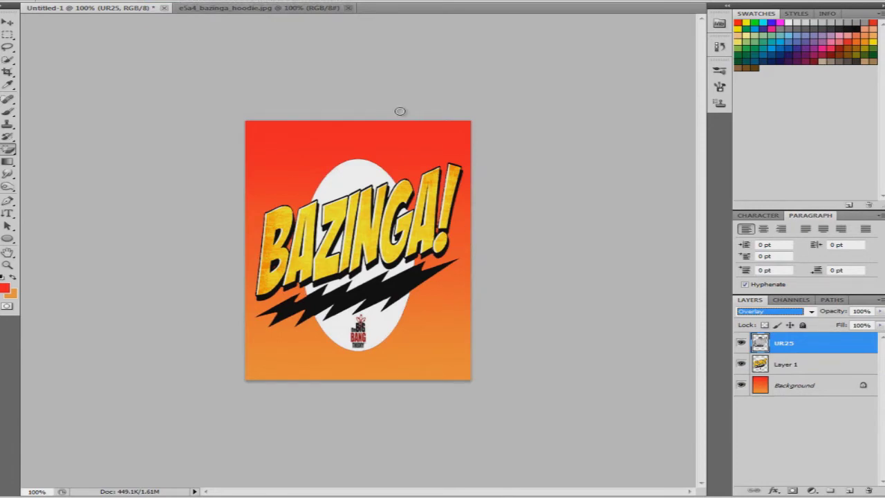
left_click(208, 429)
Place the metal-plate texture on the canvas, stretched to fill it
scroll(443, 332, "down", 10)
scroll(443, 332, "down", 10)
scroll(342, 389, "up", 5)
scroll(342, 388, "up", 5)
scroll(342, 389, "up", 5)
scroll(343, 389, "up", 5)
scroll(342, 388, "down", 5)
scroll(342, 389, "down", 5)
scroll(343, 389, "down", 3)
mouse_move(294, 419)
left_mouse_down()
mouse_move(339, 166)
mouse_move(360, 119)
left_mouse_up()
left_click_drag(356, 308, 358, 390)
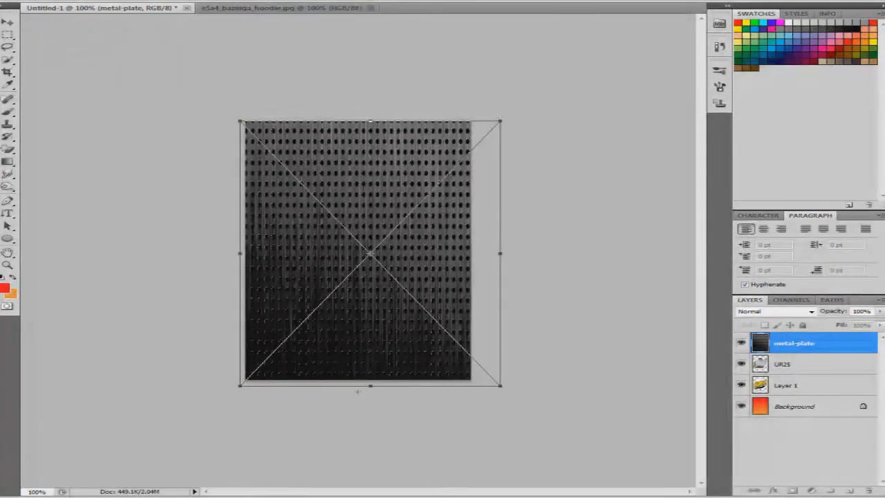
key("Return")
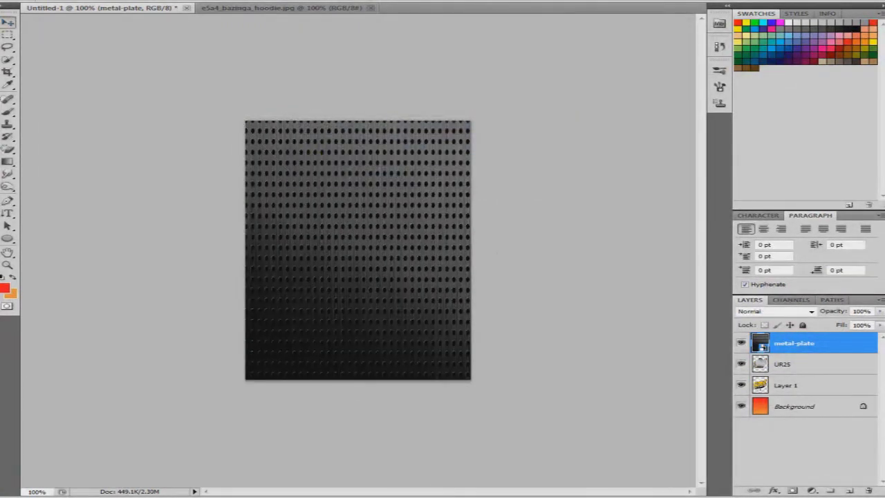
Move metal-plate below the logo and try Multiply, Color Dodge, Linear Burn and Linear Dodge blends
left_click_drag(795, 343, 795, 396)
left_click(774, 311)
left_click(768, 73)
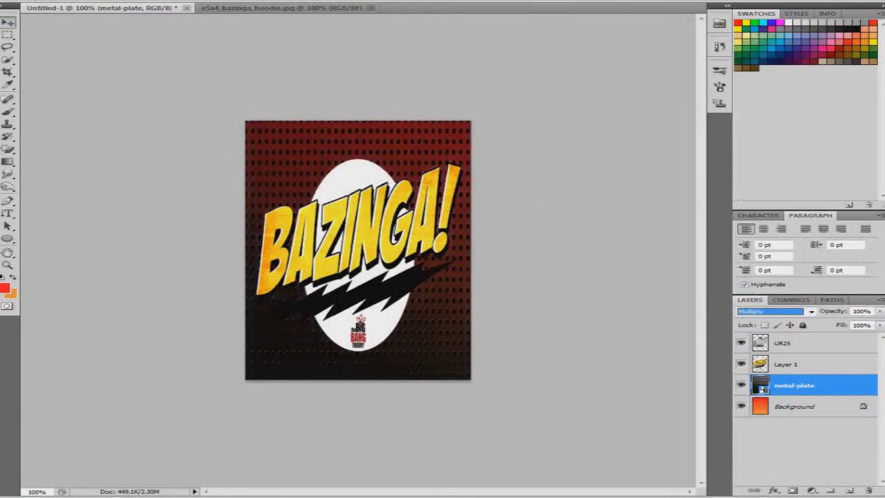
key("Down")
key("Down")
key("Down")
key("Down")
key("Down")
key("Return")
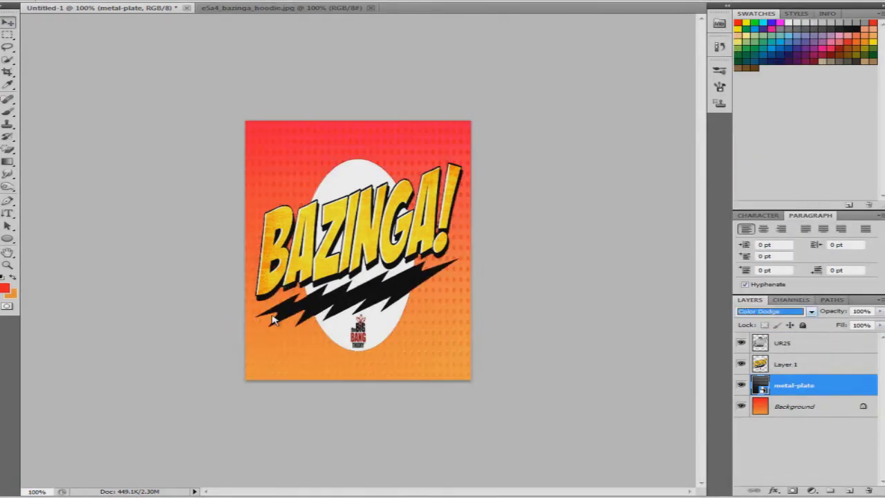
key("alt+Down")
key("Up")
key("Up")
key("Up")
key("Return")
key("alt+Down")
key("Down")
key("Down")
key("Down")
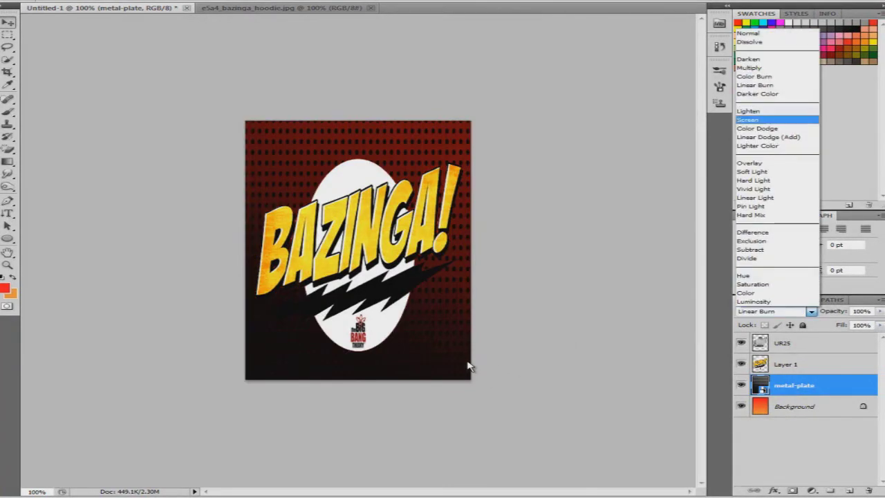
key("Down")
key("Down")
key("Return")
Cycle metal-plate through Color Burn, Color Dodge and Overlay, settling on Vivid Light
key("alt+Down")
key("Up")
key("Up")
key("Up")
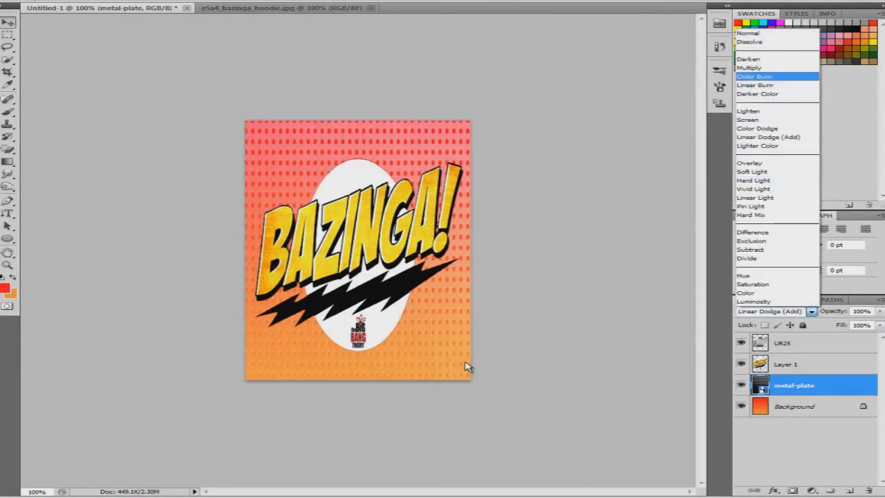
key("Return")
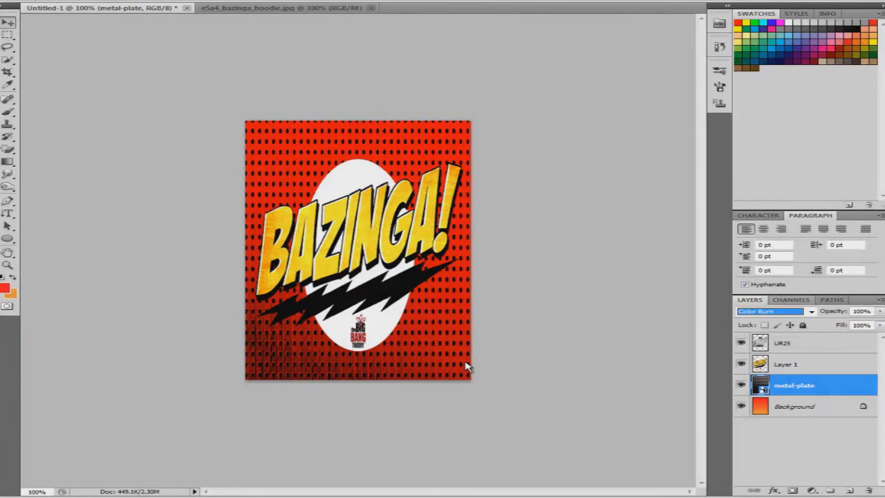
key("alt+Down")
key("Down")
key("Down")
key("Down")
key("Return")
key("alt+Down")
key("Up")
key("Up")
key("Up")
key("Return")
key("alt+Down")
key("Down")
key("Down")
key("Down")
key("Down")
key("Down")
key("Down")
key("Return")
key("Down")
key("Down")
key("Down")
key("Down")
key("Down")
key("Down")
key("Down")
key("Down")
key("Down")
key("Down")
key("Down")
key("Down")
key("Up")
key("Up")
key("Up")
key("Up")
key("Up")
key("Up")
key("Up")
key("Up")
key("Up")
key("Up")
key("Up")
key("Up")
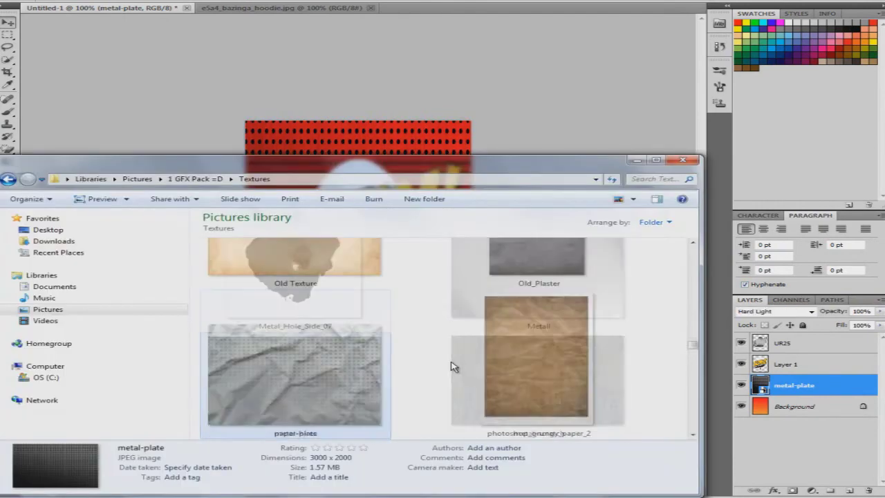
Place the Pink Marble texture over the whole canvas
scroll(451, 366, "down", 3)
left_click(277, 346)
scroll(451, 366, "up", 3)
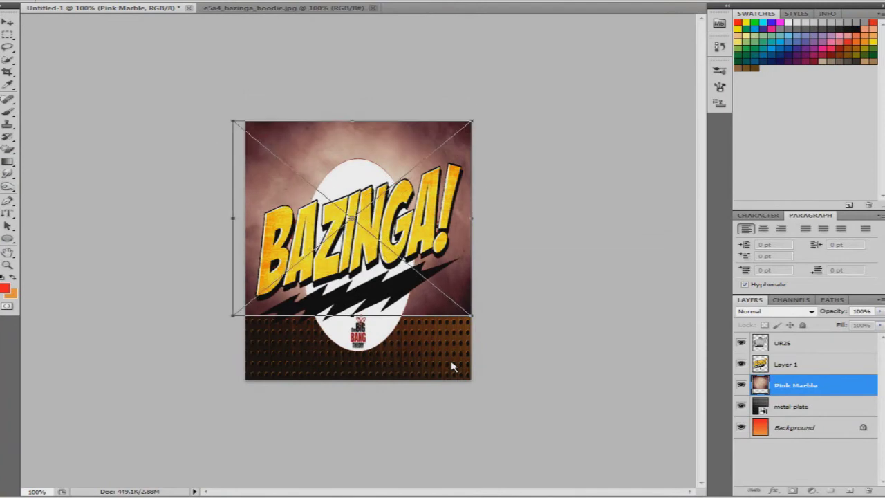
key("v")
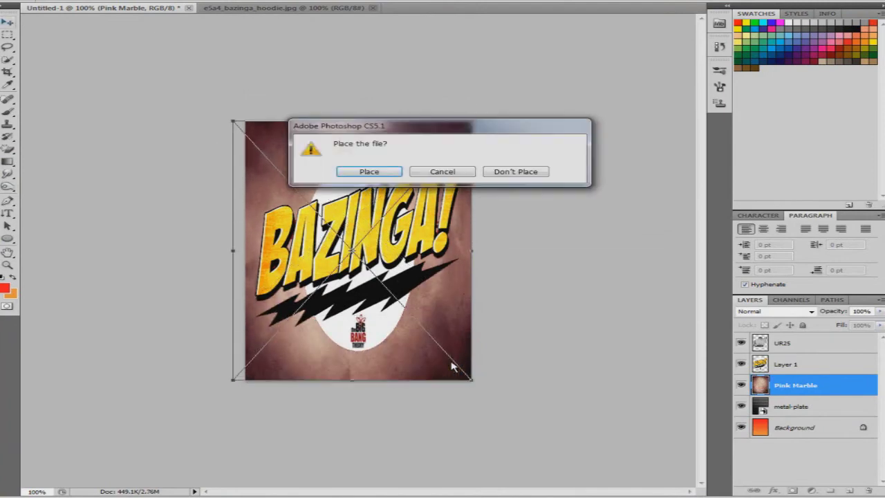
key("Return")
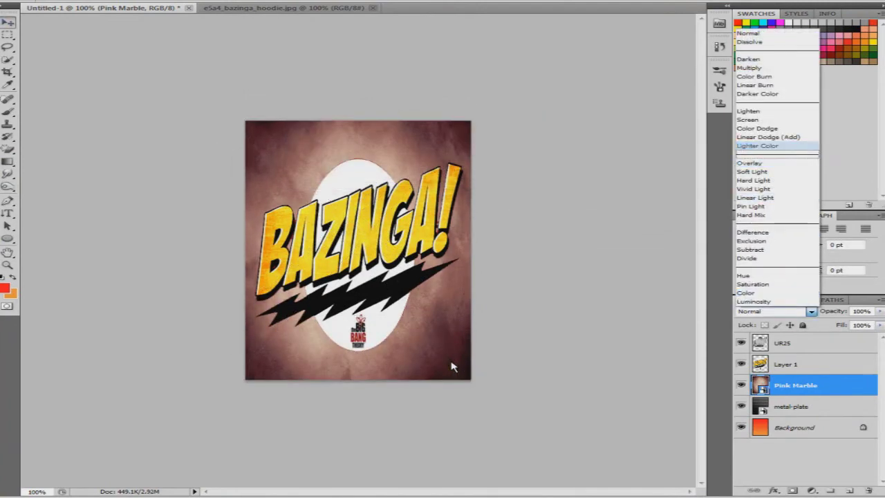
Set the Pink Marble layer to Multiply blending after trying Overlay
key("shift+alt+o")
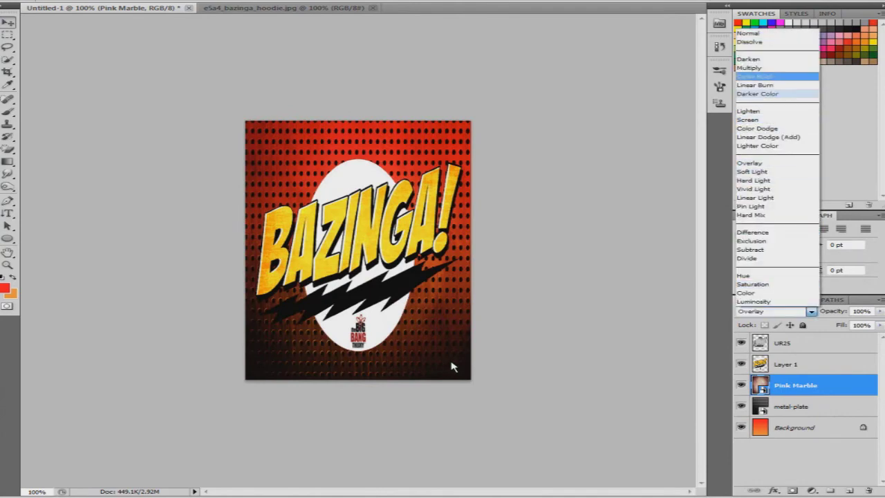
key("shift+alt+m")
key("alt+Down")
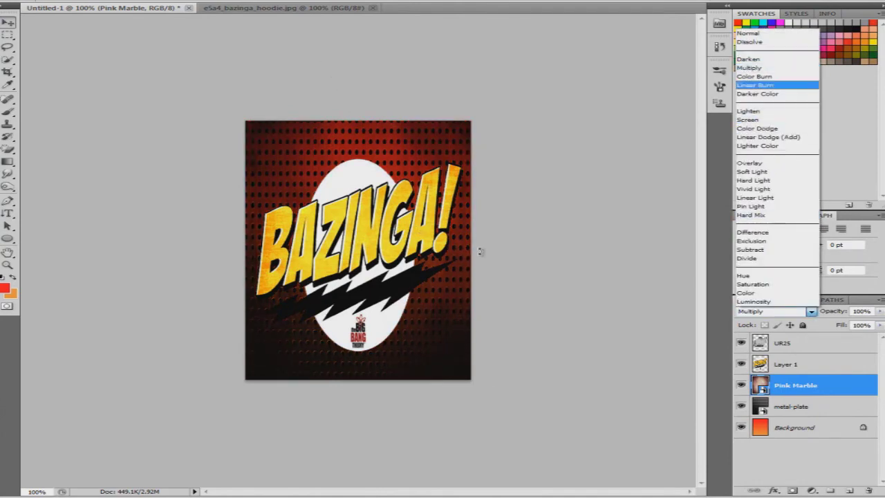
key("Escape")
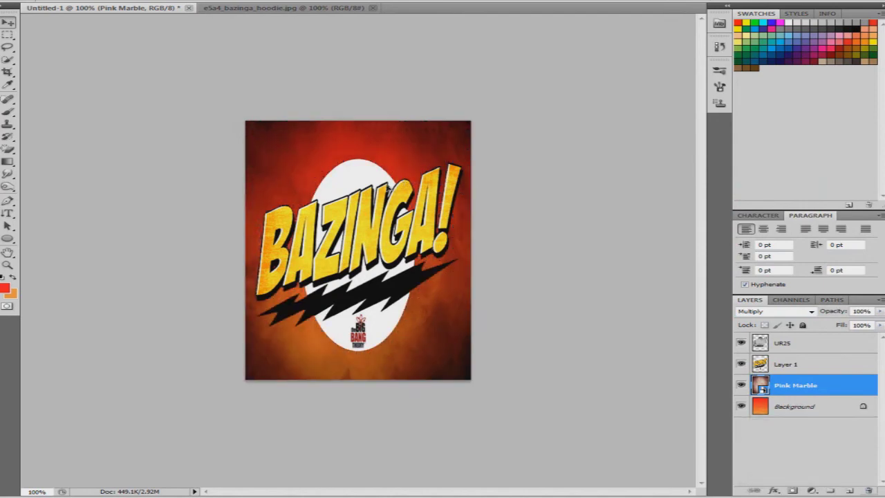